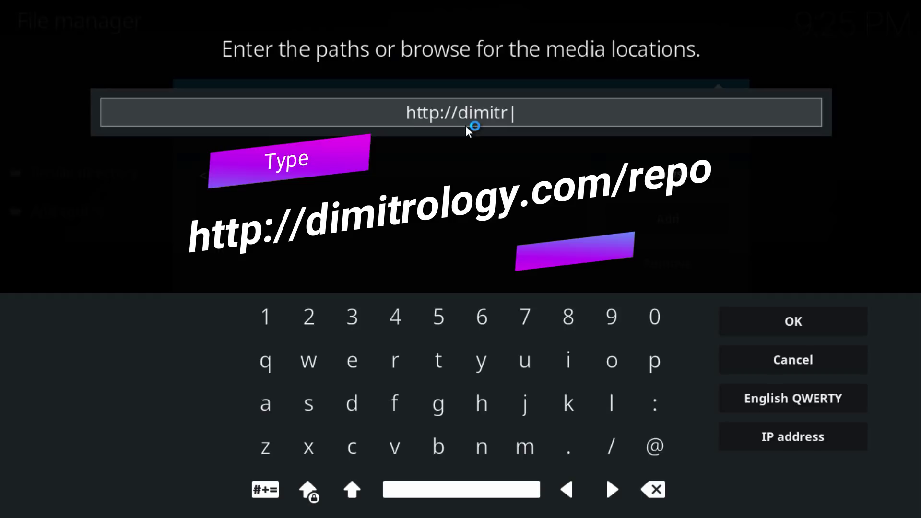
{"action": "key", "text": "BackSpace"}
{"action": "type", "text": "ology"}
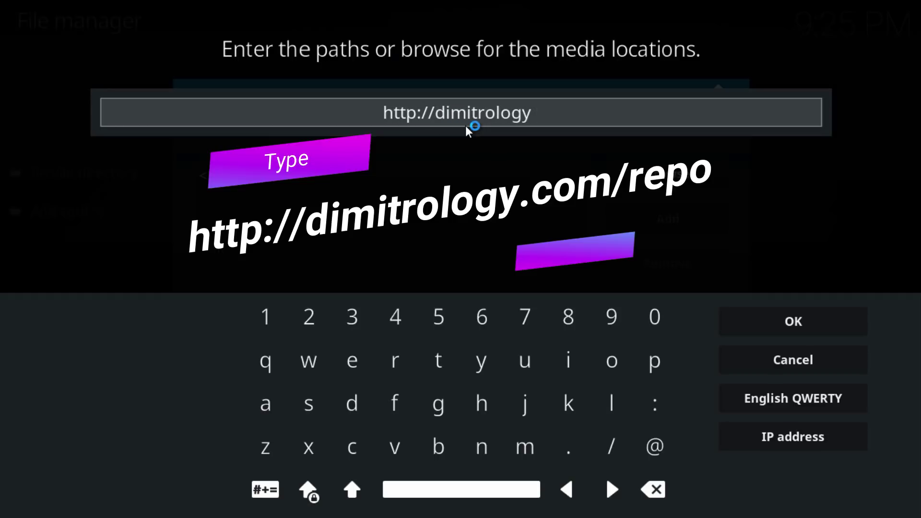
{"action": "type", "text": ".com"}
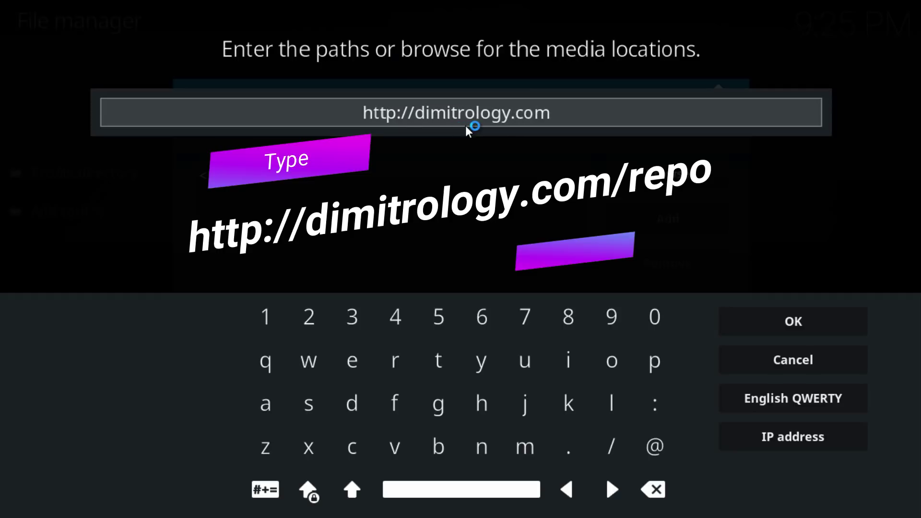
{"action": "type", "text": "/repo"}
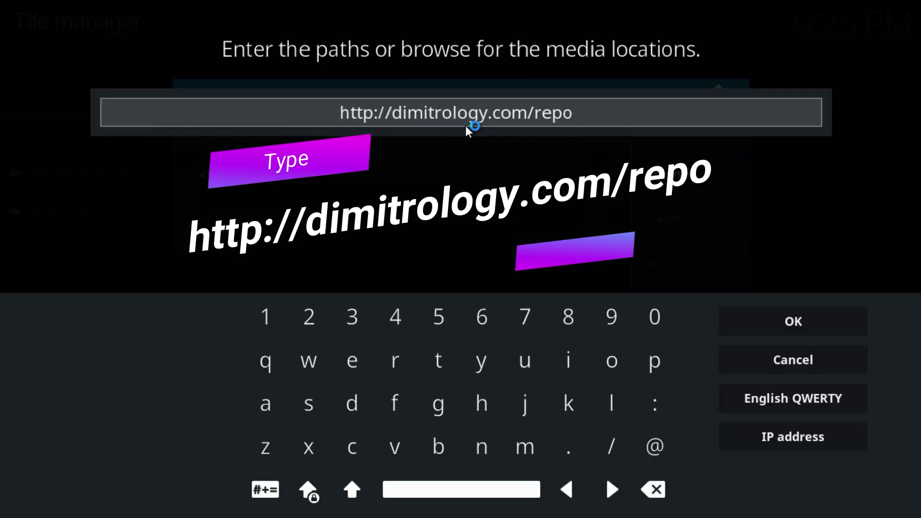
{"action": "left_click", "coordinate": [804, 315]}
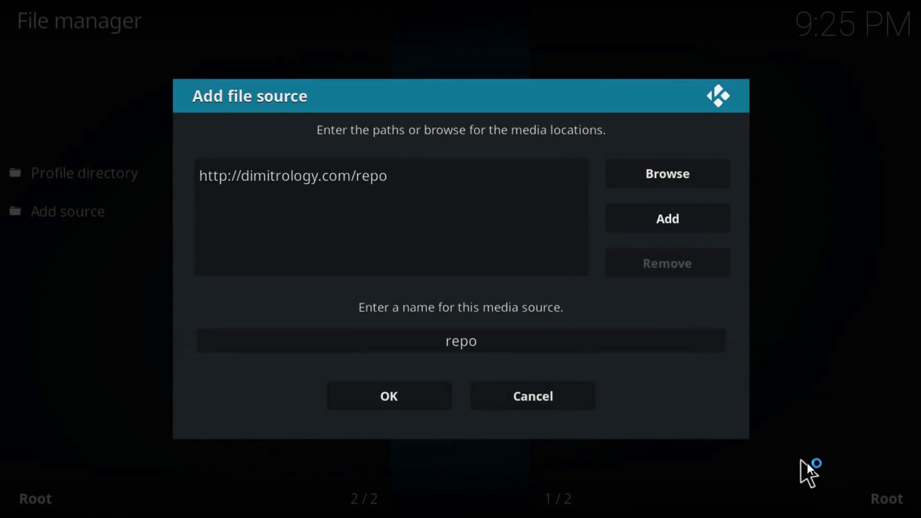
Name the media source Repo File and save the new file source.
{"action": "left_click", "coordinate": [625, 332]}
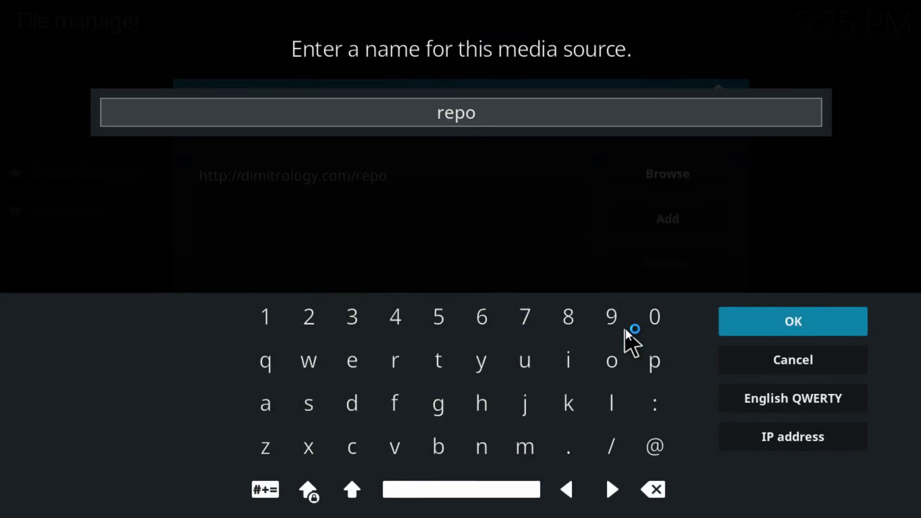
{"action": "key", "text": "BackSpace"}
{"action": "key", "text": "BackSpace"}
{"action": "key", "text": "BackSpace"}
{"action": "key", "text": "BackSpace"}
{"action": "type", "text": "Repo"}
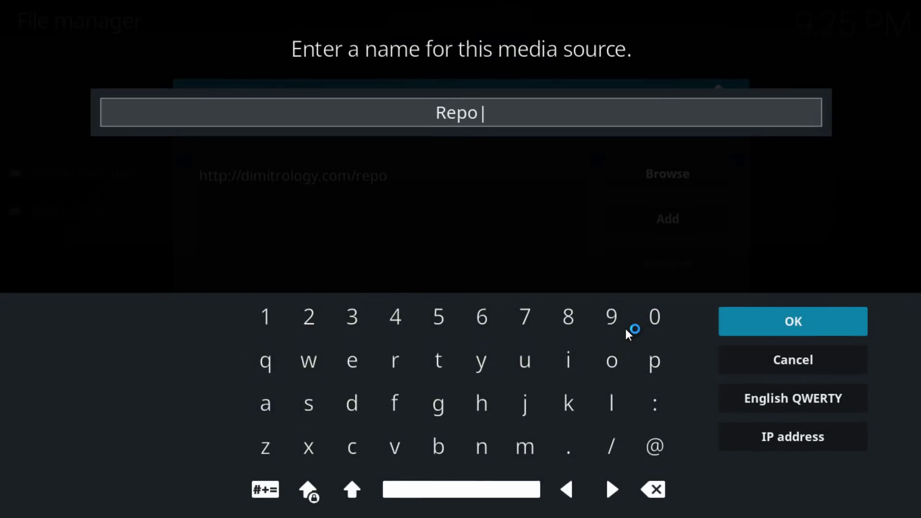
{"action": "type", "text": " Filr"}
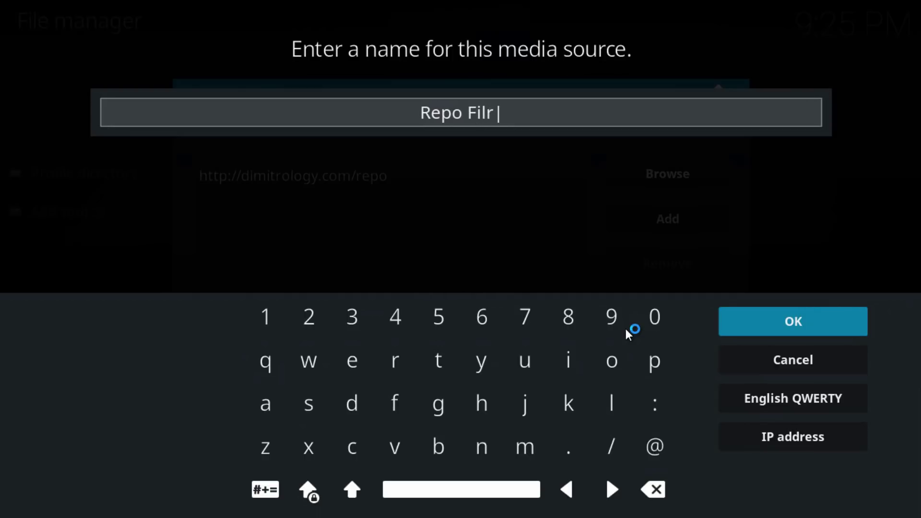
{"action": "key", "text": "BackSpace"}
{"action": "type", "text": "e"}
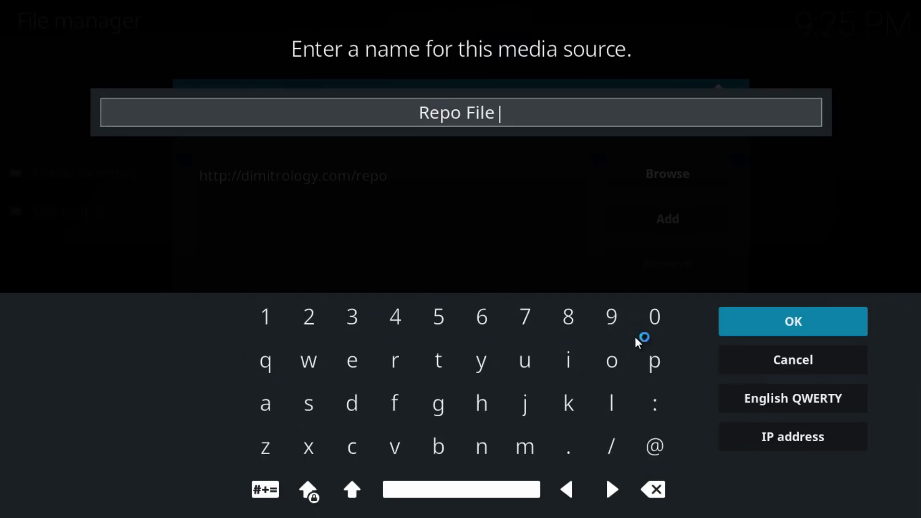
{"action": "left_click", "coordinate": [798, 311]}
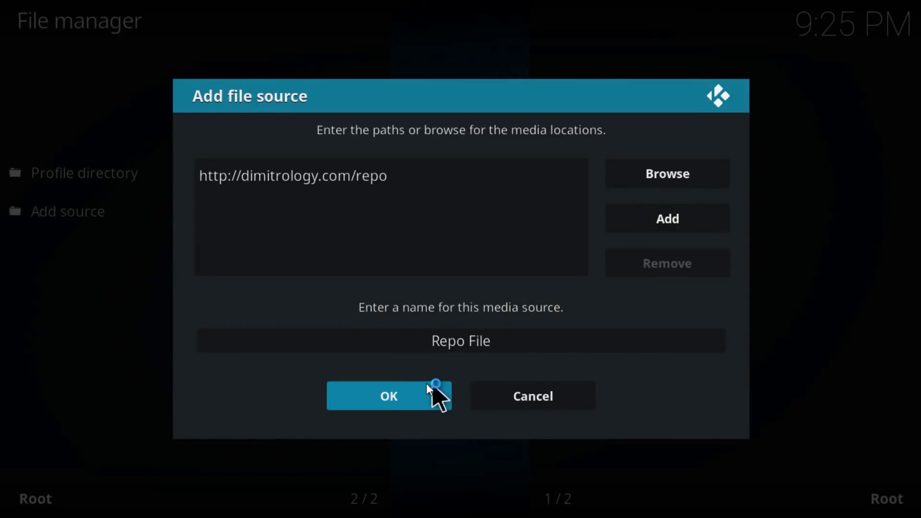
{"action": "left_click", "coordinate": [380, 404]}
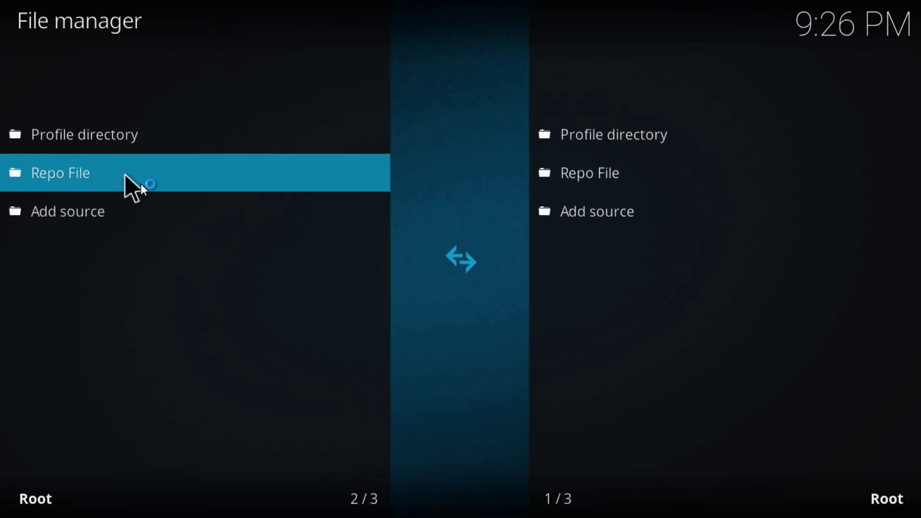
Leave the file manager and system settings and open the add-on browser.
{"action": "key", "text": "Escape"}
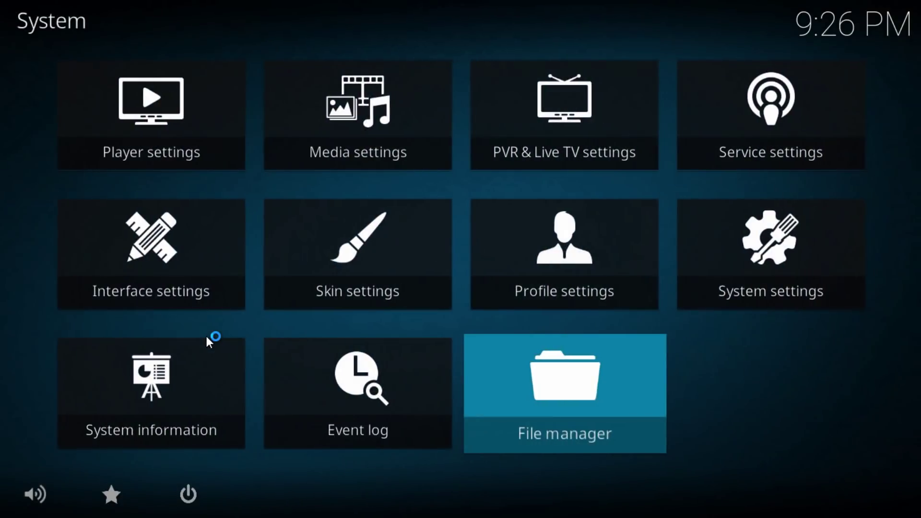
{"action": "key", "text": "Escape"}
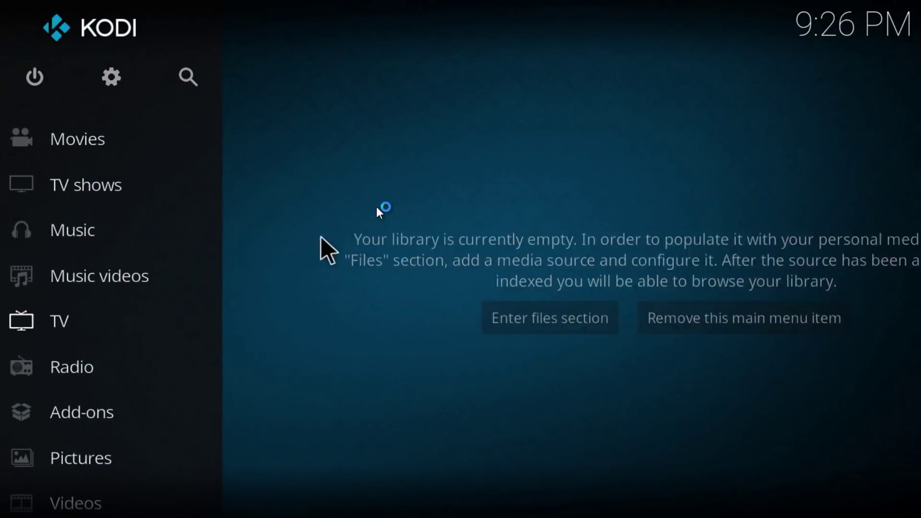
{"action": "left_click", "coordinate": [146, 410]}
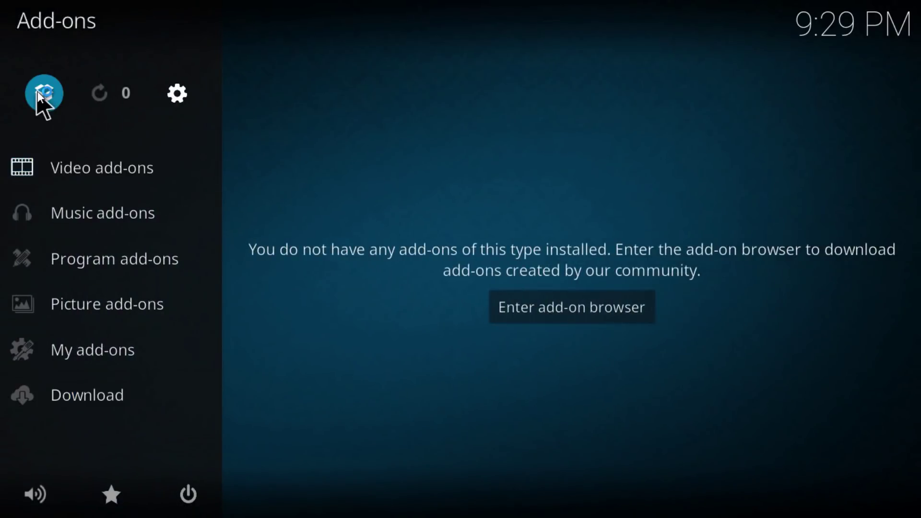
{"action": "left_click", "coordinate": [38, 93]}
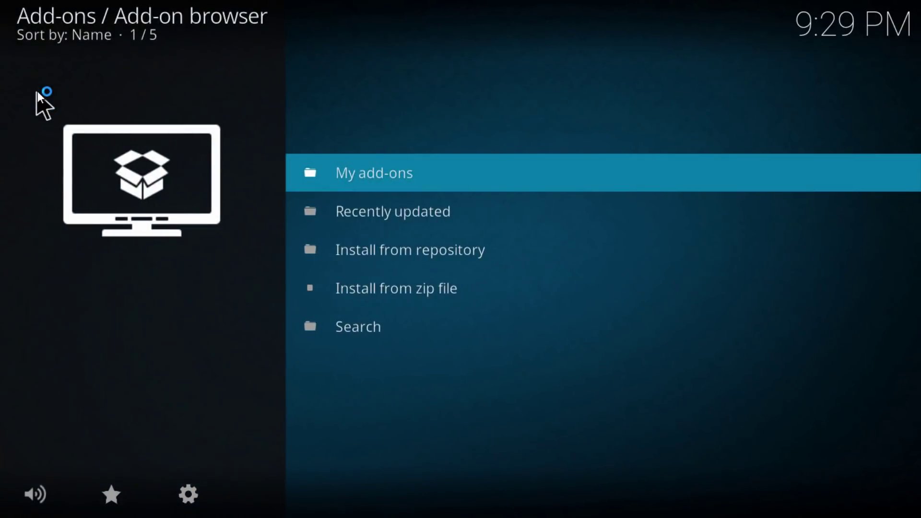
Allow installation of add-ons from unknown sources in the system settings and return to the add-on browser.
{"action": "left_click", "coordinate": [377, 289]}
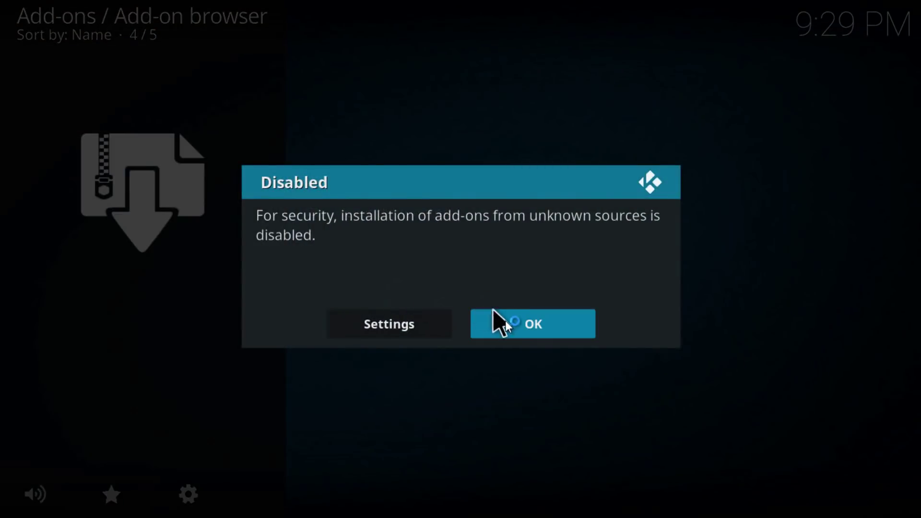
{"action": "left_click", "coordinate": [515, 331]}
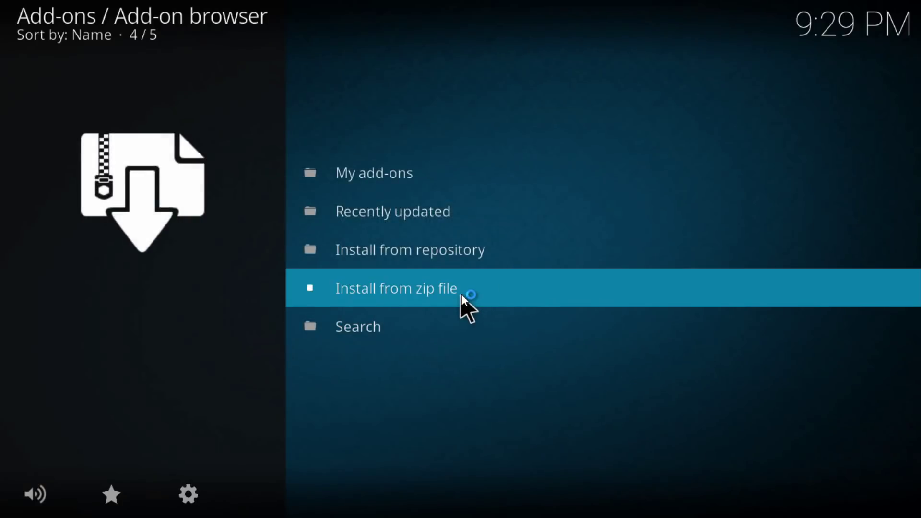
{"action": "left_click", "coordinate": [461, 297]}
{"action": "left_click", "coordinate": [432, 317]}
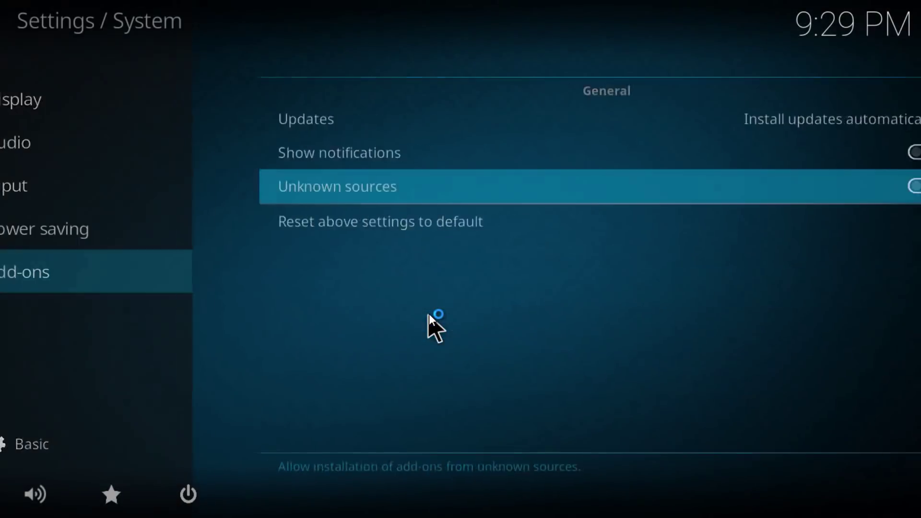
{"action": "left_click", "coordinate": [647, 181]}
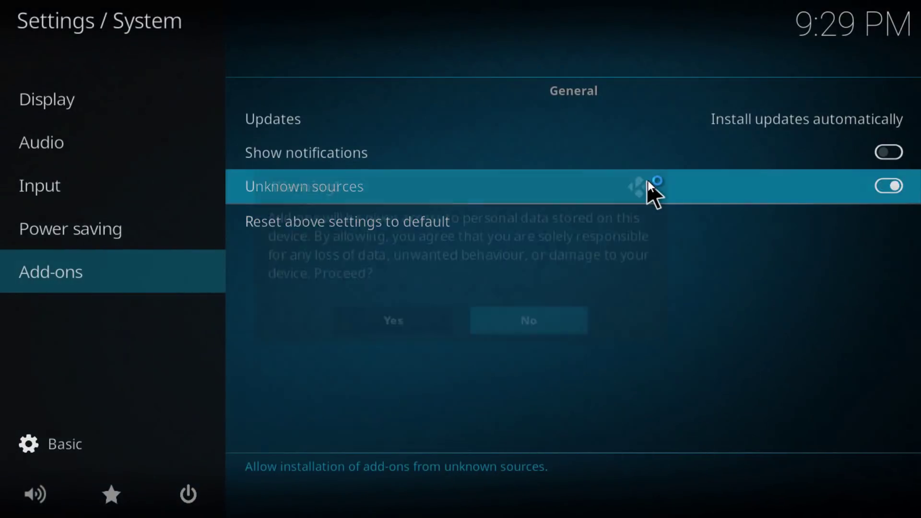
{"action": "left_click", "coordinate": [419, 317]}
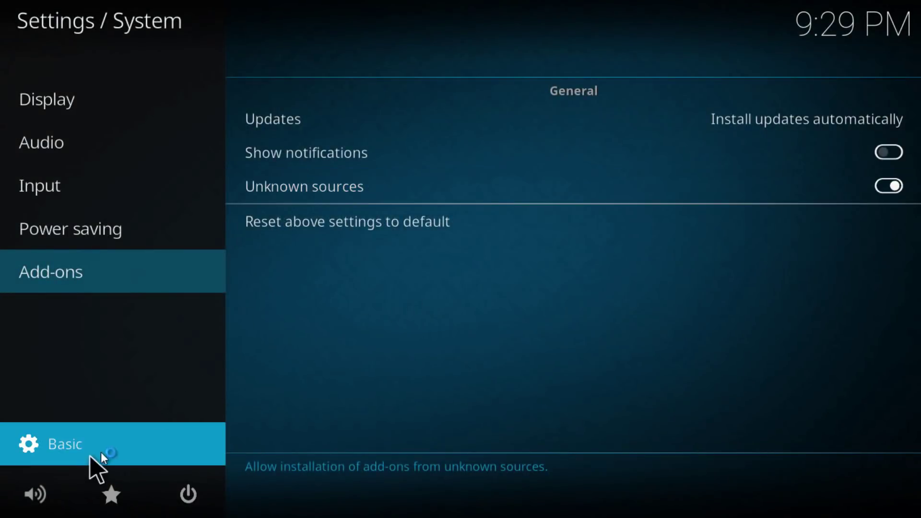
{"action": "key", "text": "Escape"}
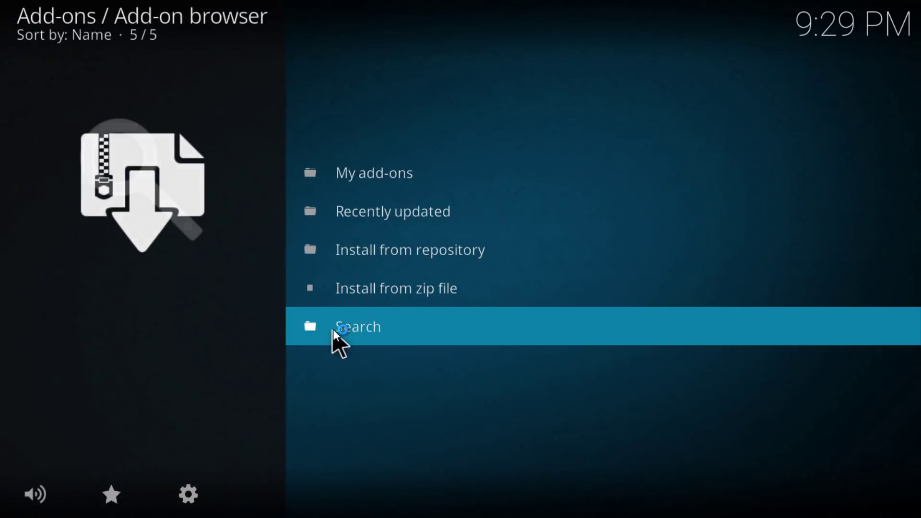
Install repository.kodil-1.3.zip as a zip file from the Repo File source.
{"action": "left_click", "coordinate": [418, 285]}
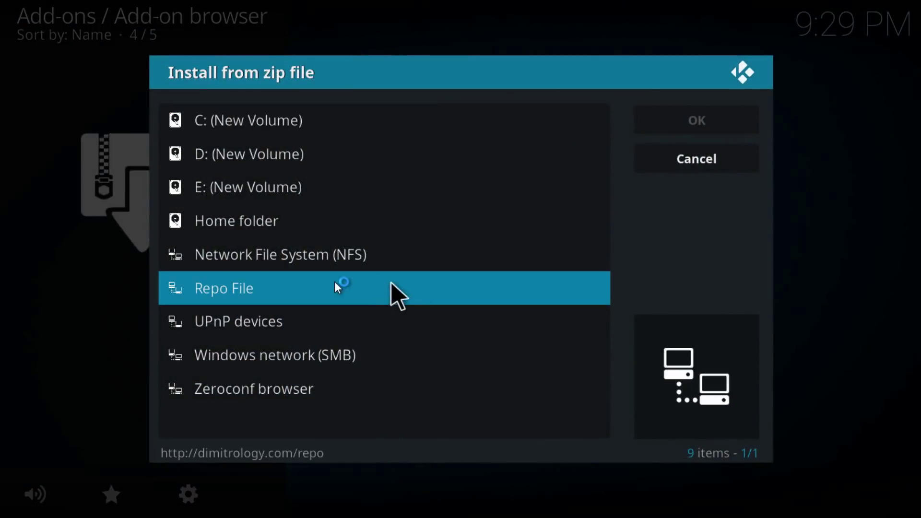
{"action": "left_click", "coordinate": [305, 286]}
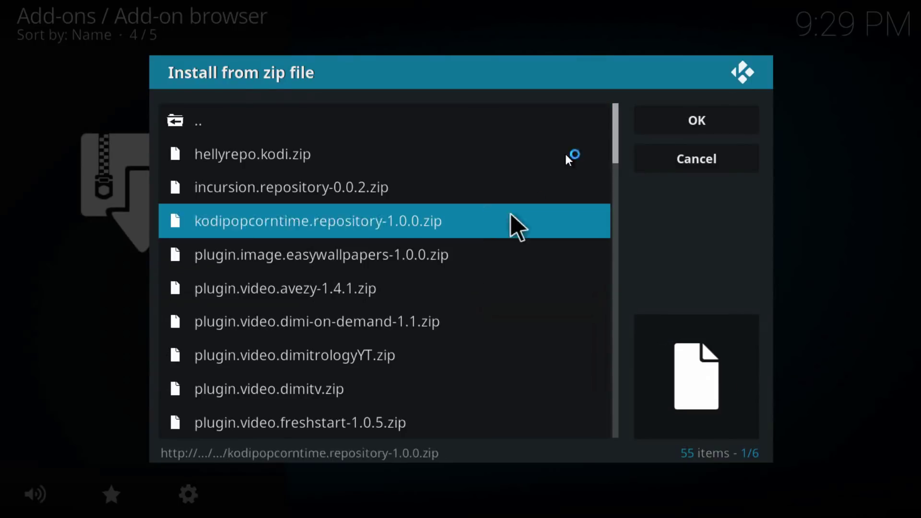
{"action": "left_click_drag", "start_coordinate": [615, 132], "coordinate": [614, 256]}
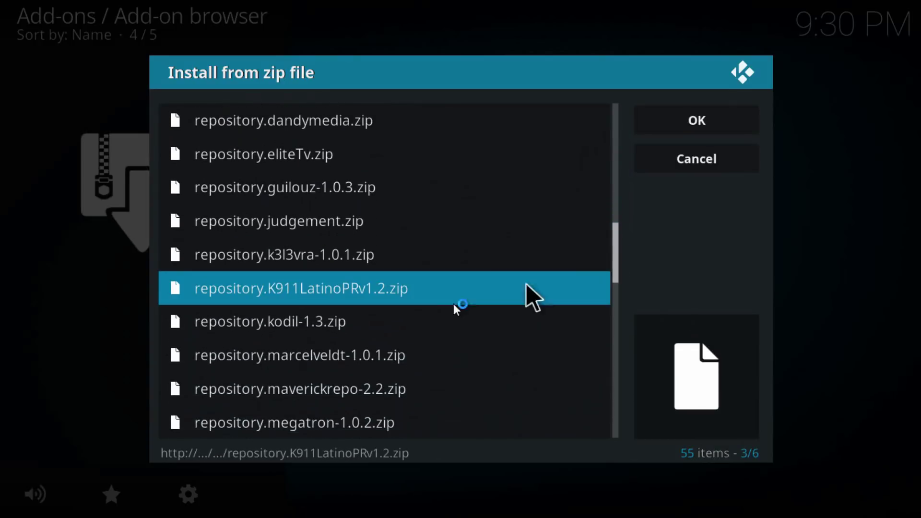
{"action": "left_click", "coordinate": [408, 325]}
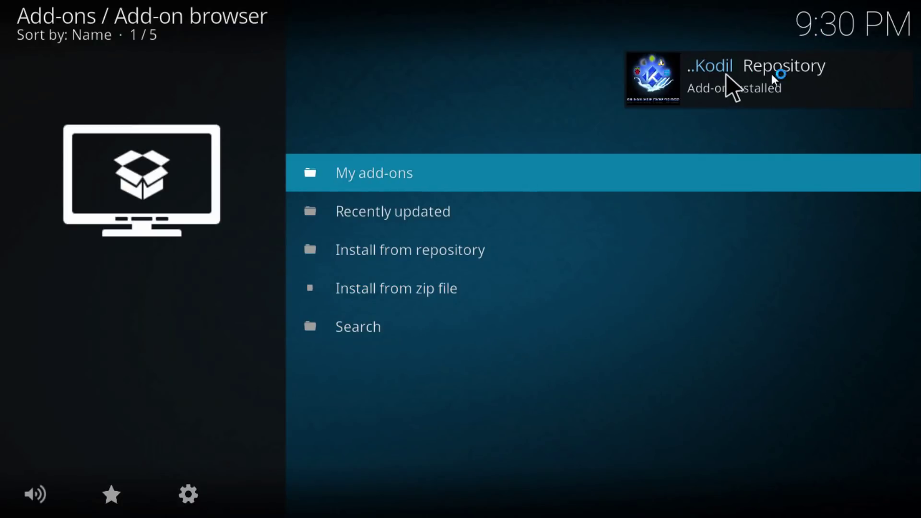
Open the Video add-ons category of the Kodil Repository among the installable repositories.
{"action": "left_click", "coordinate": [412, 253]}
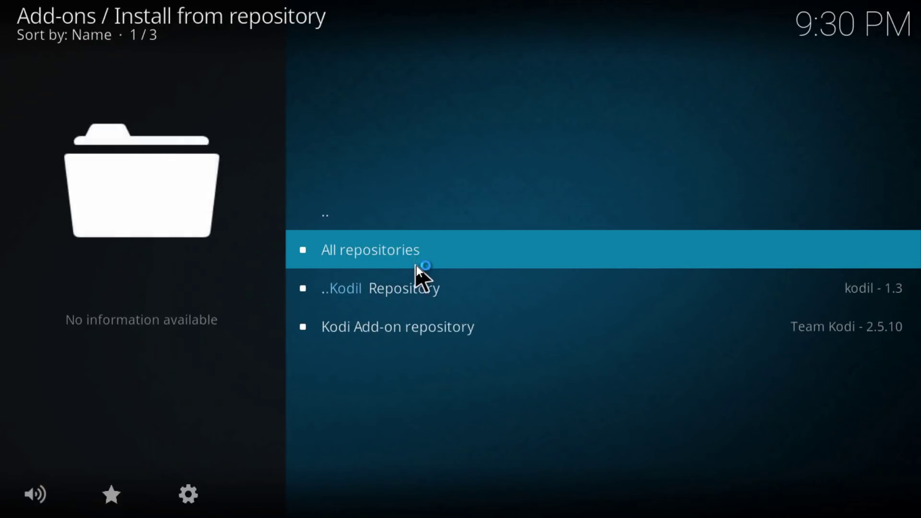
{"action": "left_click", "coordinate": [385, 293]}
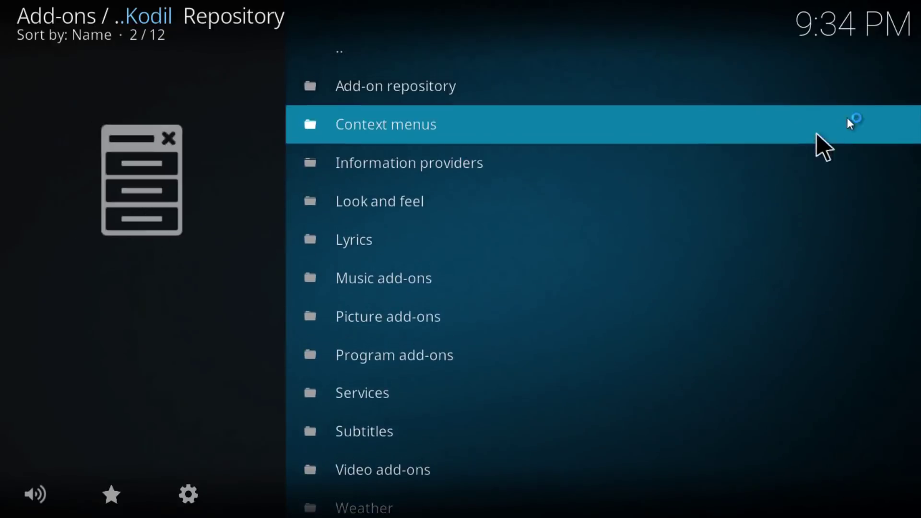
{"action": "key", "text": "Up"}
{"action": "key", "text": "Up"}
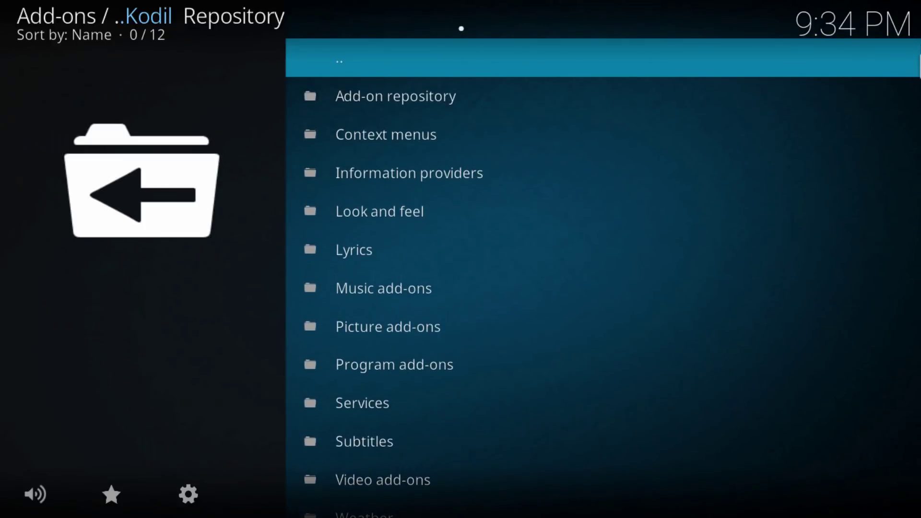
{"action": "key", "text": "Down"}
{"action": "key", "text": "Down"}
{"action": "key", "text": "Down"}
{"action": "key", "text": "Down"}
{"action": "key", "text": "Down"}
{"action": "key", "text": "Down"}
{"action": "key", "text": "Down"}
{"action": "key", "text": "Down"}
{"action": "key", "text": "Down"}
{"action": "key", "text": "Down"}
{"action": "key", "text": "Down"}
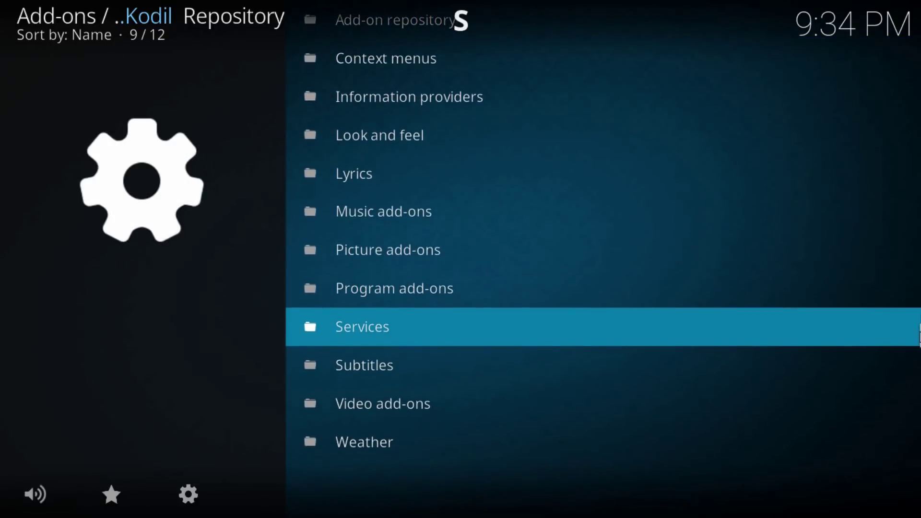
{"action": "left_click", "coordinate": [799, 411]}
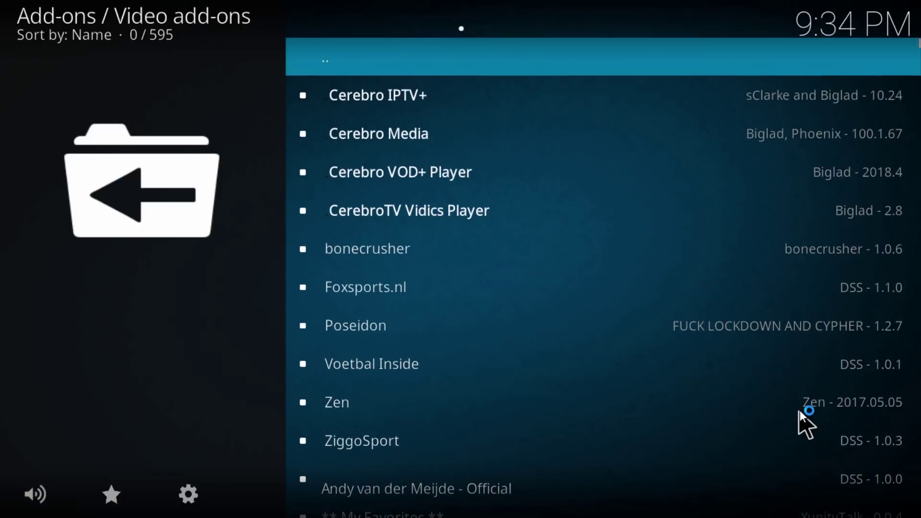
Find Covenant in the list of video add-ons and install it.
{"action": "key", "text": "Up"}
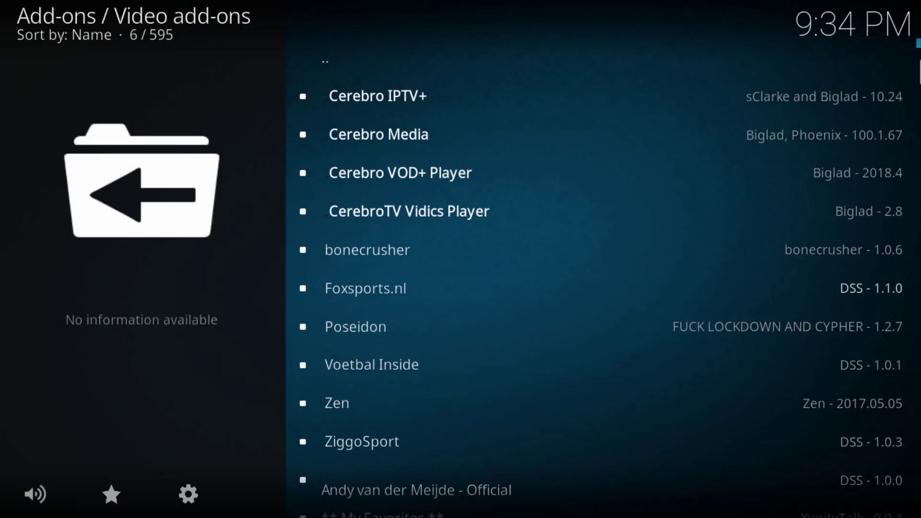
{"action": "key", "text": "Down"}
{"action": "key", "text": "Down"}
{"action": "key", "text": "Down"}
{"action": "key", "text": "Down"}
{"action": "key", "text": "Down"}
{"action": "key", "text": "Down"}
{"action": "key", "text": "Down"}
{"action": "key", "text": "Down"}
{"action": "key", "text": "Down"}
{"action": "key", "text": "Down"}
{"action": "key", "text": "Down"}
{"action": "key", "text": "Down"}
{"action": "key", "text": "Down"}
{"action": "key", "text": "Down"}
{"action": "key", "text": "Down"}
{"action": "key", "text": "Down"}
{"action": "key", "text": "Down"}
{"action": "key", "text": "Down"}
{"action": "key", "text": "Down"}
{"action": "key", "text": "Down"}
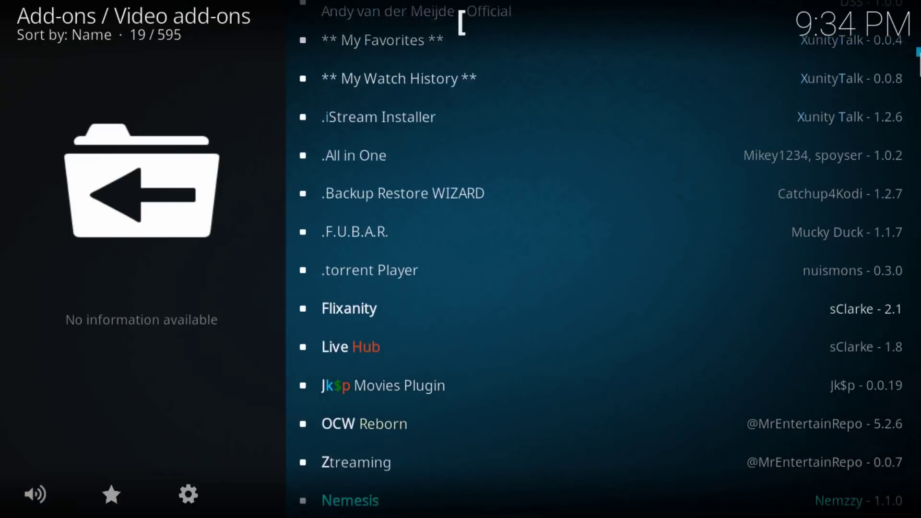
{"action": "key", "text": "Down"}
{"action": "key", "text": "Down"}
{"action": "key", "text": "Down"}
{"action": "key", "text": "Down"}
{"action": "key", "text": "Down"}
{"action": "key", "text": "Down"}
{"action": "key", "text": "Down"}
{"action": "key", "text": "Down"}
{"action": "key", "text": "Down"}
{"action": "key", "text": "Down"}
{"action": "key", "text": "Down"}
{"action": "key", "text": "Down"}
{"action": "key", "text": "Down"}
{"action": "key", "text": "Down"}
{"action": "key", "text": "Down"}
{"action": "key", "text": "Down"}
{"action": "key", "text": "Down"}
{"action": "key", "text": "Down"}
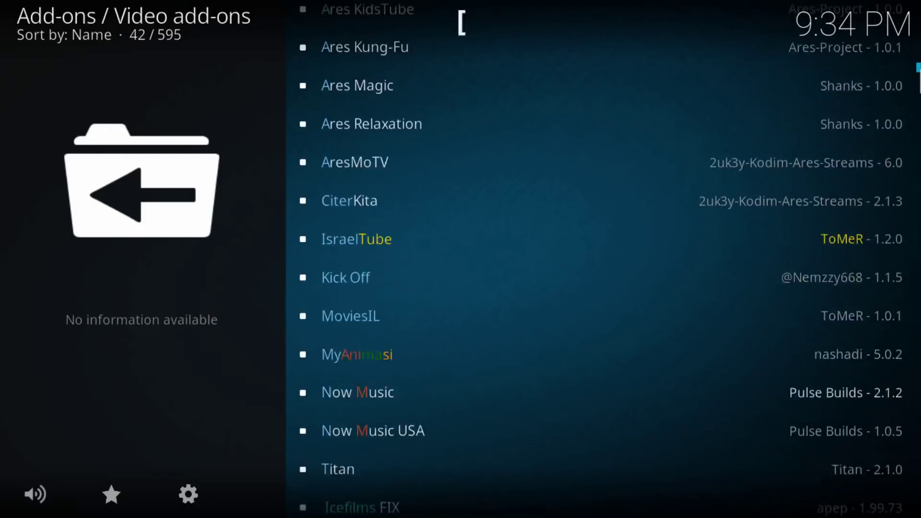
{"action": "key", "text": "Down"}
{"action": "key", "text": "Down"}
{"action": "key", "text": "Down"}
{"action": "key", "text": "Down"}
{"action": "key", "text": "Down"}
{"action": "key", "text": "Down"}
{"action": "key", "text": "Down"}
{"action": "key", "text": "Down"}
{"action": "key", "text": "Down"}
{"action": "key", "text": "Down"}
{"action": "key", "text": "Down"}
{"action": "key", "text": "Down"}
{"action": "key", "text": "Down"}
{"action": "key", "text": "Down"}
{"action": "key", "text": "Down"}
{"action": "key", "text": "Down"}
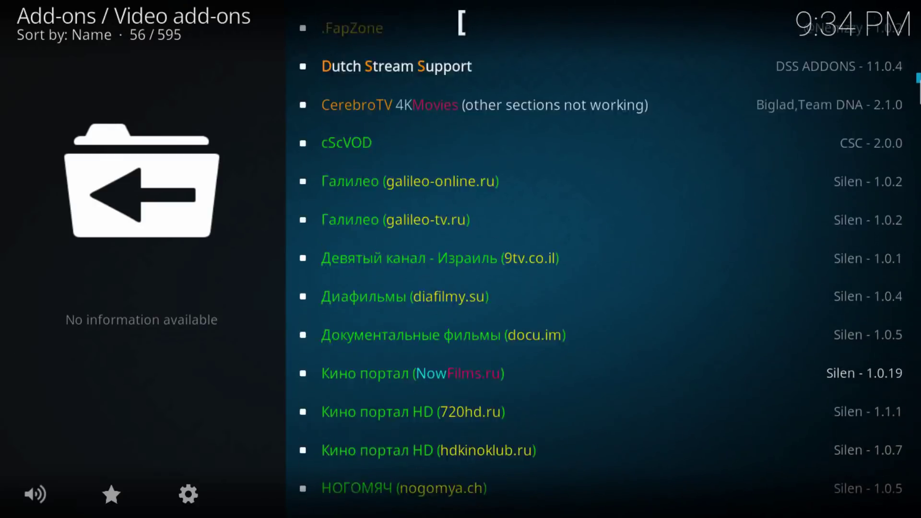
{"action": "key", "text": "Down"}
{"action": "key", "text": "Down"}
{"action": "key", "text": "Down"}
{"action": "key", "text": "Down"}
{"action": "key", "text": "Down"}
{"action": "key", "text": "Down"}
{"action": "key", "text": "Down"}
{"action": "key", "text": "Down"}
{"action": "key", "text": "Down"}
{"action": "key", "text": "Down"}
{"action": "key", "text": "Down"}
{"action": "key", "text": "Down"}
{"action": "key", "text": "Down"}
{"action": "key", "text": "Down"}
{"action": "key", "text": "Down"}
{"action": "key", "text": "Down"}
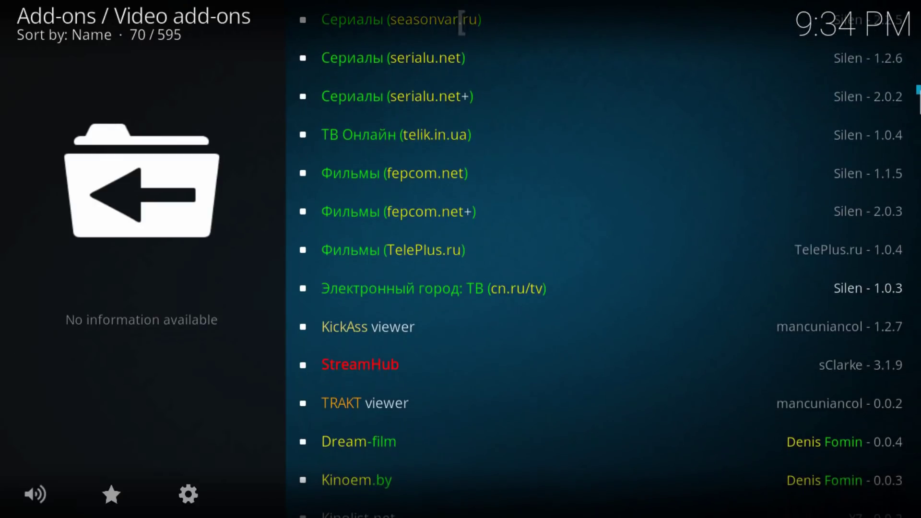
{"action": "key", "text": "Down"}
{"action": "key", "text": "Down"}
{"action": "key", "text": "Down"}
{"action": "key", "text": "Down"}
{"action": "key", "text": "Down"}
{"action": "key", "text": "Down"}
{"action": "key", "text": "Down"}
{"action": "key", "text": "Down"}
{"action": "key", "text": "Down"}
{"action": "key", "text": "Down"}
{"action": "key", "text": "Down"}
{"action": "key", "text": "Down"}
{"action": "key", "text": "Down"}
{"action": "key", "text": "Down"}
{"action": "key", "text": "Down"}
{"action": "key", "text": "Down"}
{"action": "key", "text": "Down"}
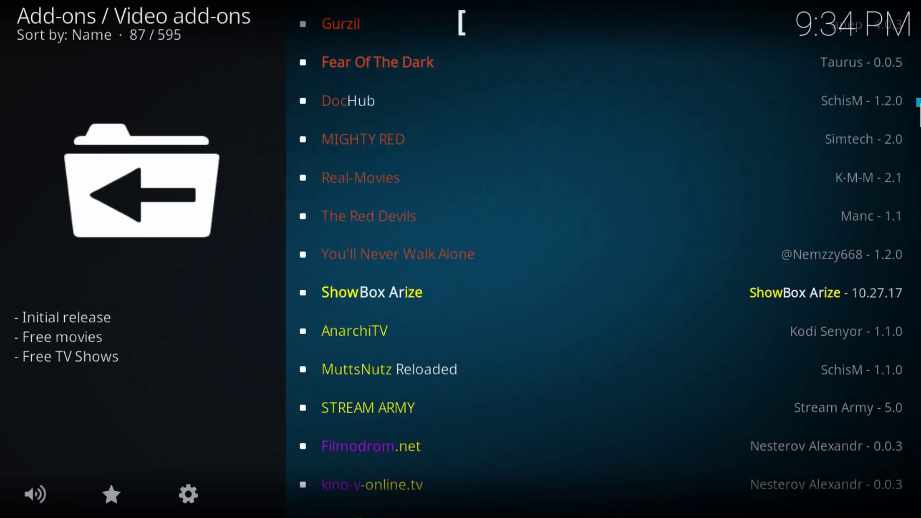
{"action": "key", "text": "Down"}
{"action": "key", "text": "Down"}
{"action": "key", "text": "Down"}
{"action": "key", "text": "2"}
{"action": "key", "text": "Down"}
{"action": "key", "text": "Down"}
{"action": "key", "text": "Down"}
{"action": "key", "text": "Down"}
{"action": "key", "text": "Down"}
{"action": "key", "text": "Down"}
{"action": "key", "text": "Down"}
{"action": "key", "text": "Down"}
{"action": "key", "text": "Down"}
{"action": "key", "text": "Down"}
{"action": "key", "text": "Down"}
{"action": "key", "text": "Down"}
{"action": "key", "text": "Down"}
{"action": "key", "text": "Down"}
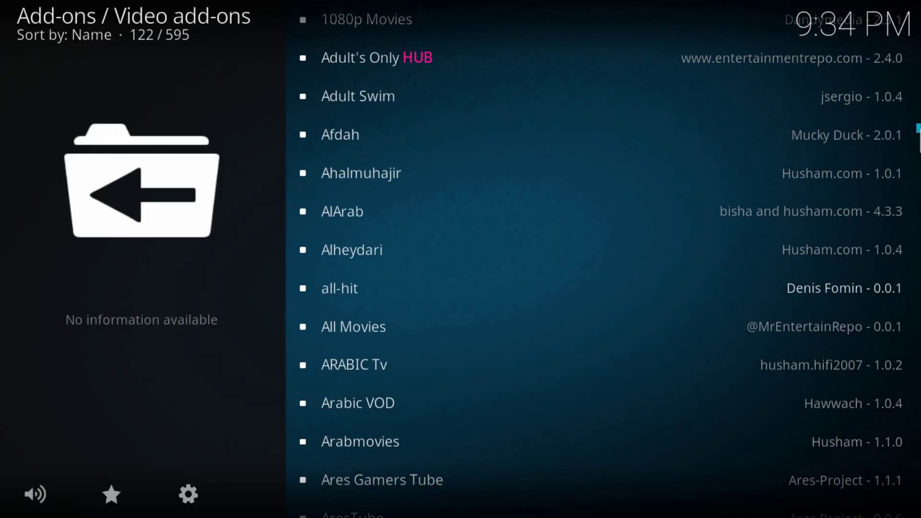
{"action": "key", "text": "Down"}
{"action": "key", "text": "Down"}
{"action": "key", "text": "Down"}
{"action": "key", "text": "Down"}
{"action": "key", "text": "Down"}
{"action": "key", "text": "Down"}
{"action": "key", "text": "Down"}
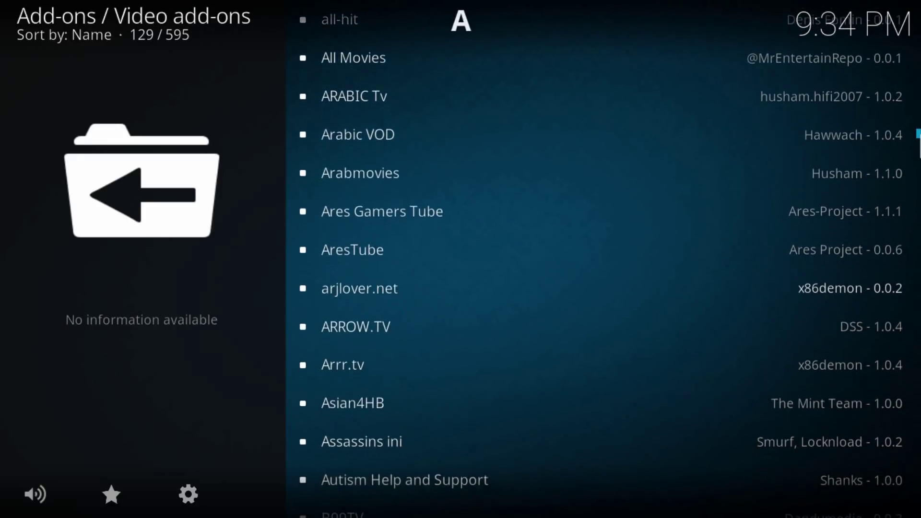
{"action": "key", "text": "Down"}
{"action": "key", "text": "Down"}
{"action": "key", "text": "Down"}
{"action": "key", "text": "Down"}
{"action": "key", "text": "Down"}
{"action": "key", "text": "Down"}
{"action": "key", "text": "Down"}
{"action": "key", "text": "Down"}
{"action": "key", "text": "Down"}
{"action": "key", "text": "Down"}
{"action": "key", "text": "Down"}
{"action": "key", "text": "Down"}
{"action": "key", "text": "Down"}
{"action": "key", "text": "Down"}
{"action": "key", "text": "Down"}
{"action": "key", "text": "Down"}
{"action": "key", "text": "Down"}
{"action": "key", "text": "Down"}
{"action": "key", "text": "Down"}
{"action": "key", "text": "Down"}
{"action": "key", "text": "Down"}
{"action": "key", "text": "Down"}
{"action": "key", "text": "Down"}
{"action": "key", "text": "Down"}
{"action": "key", "text": "Down"}
{"action": "key", "text": "Down"}
{"action": "key", "text": "Down"}
{"action": "key", "text": "Down"}
{"action": "key", "text": "Down"}
{"action": "key", "text": "Down"}
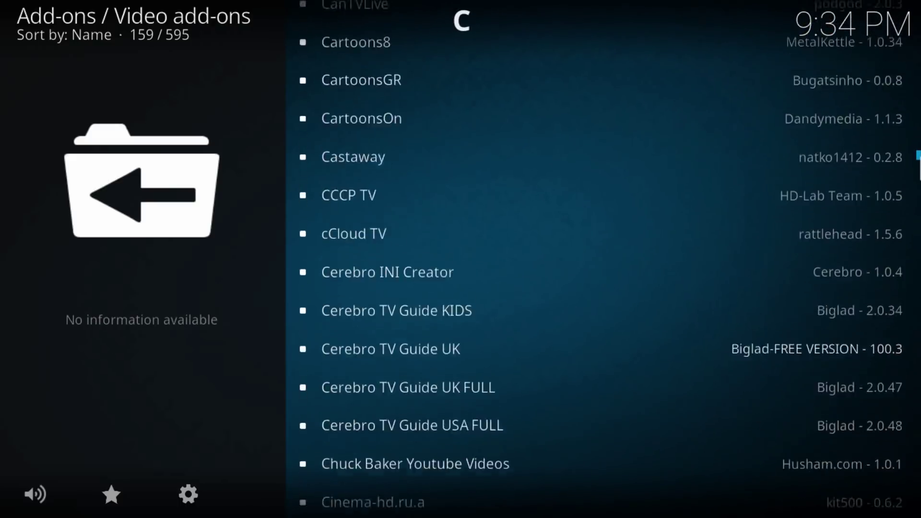
{"action": "key", "text": "Down"}
{"action": "key", "text": "Down"}
{"action": "key", "text": "Down"}
{"action": "key", "text": "Down"}
{"action": "key", "text": "Down"}
{"action": "key", "text": "Down"}
{"action": "key", "text": "Down"}
{"action": "key", "text": "Down"}
{"action": "key", "text": "Down"}
{"action": "key", "text": "Down"}
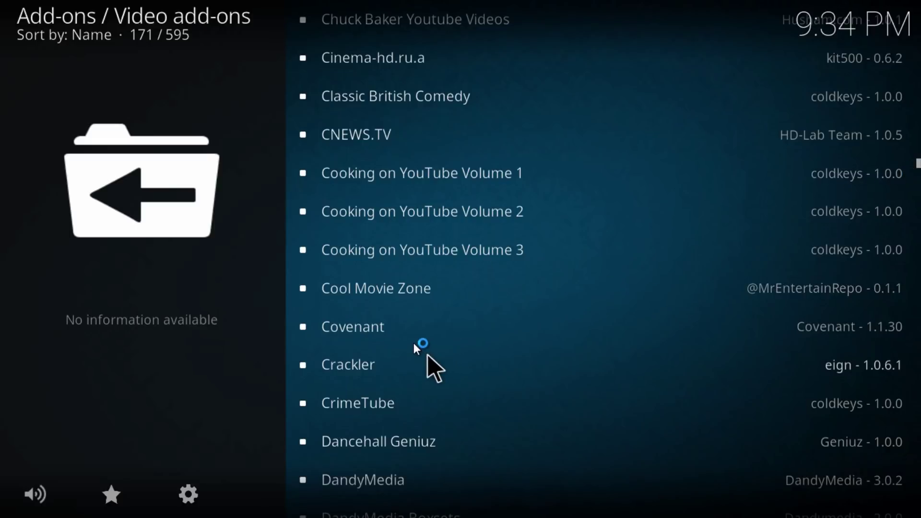
{"action": "left_click", "coordinate": [367, 324]}
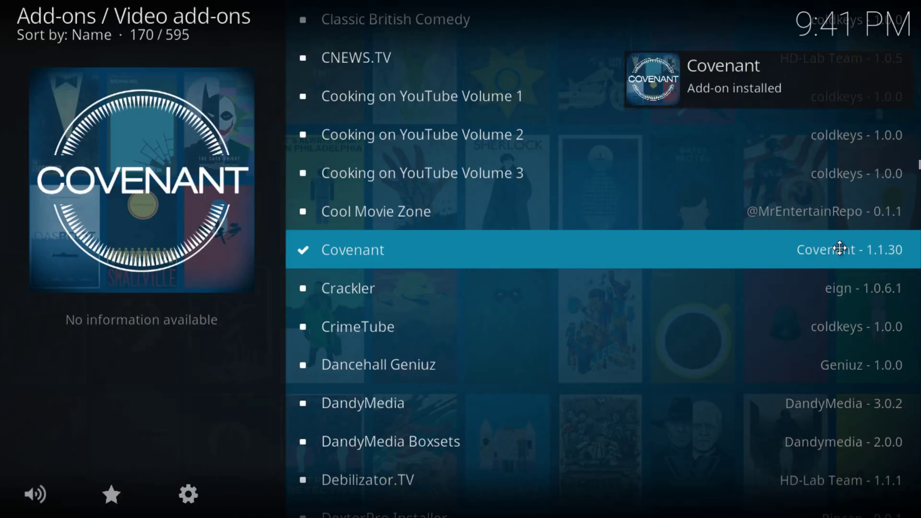
Return to the home screen and launch Covenant from the video add-ons.
{"action": "key", "text": "BackSpace"}
{"action": "key", "text": "BackSpace"}
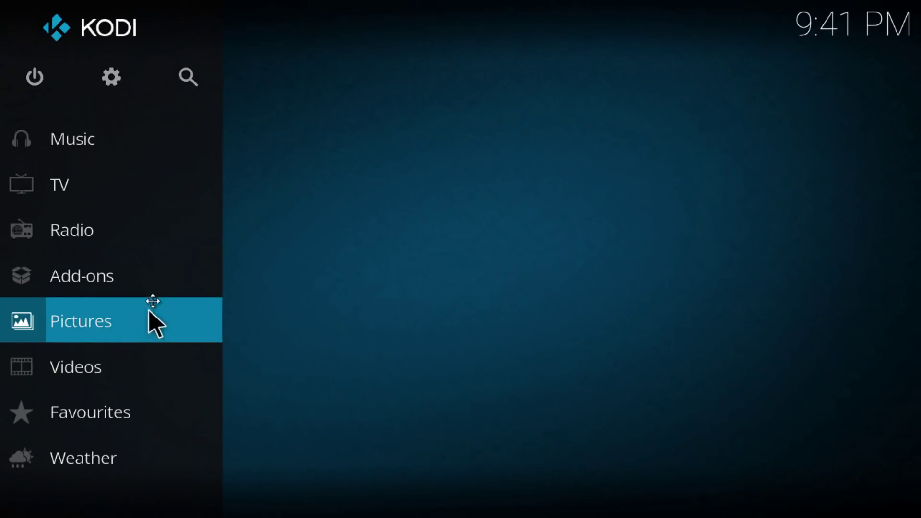
{"action": "mouse_move", "coordinate": [163, 281]}
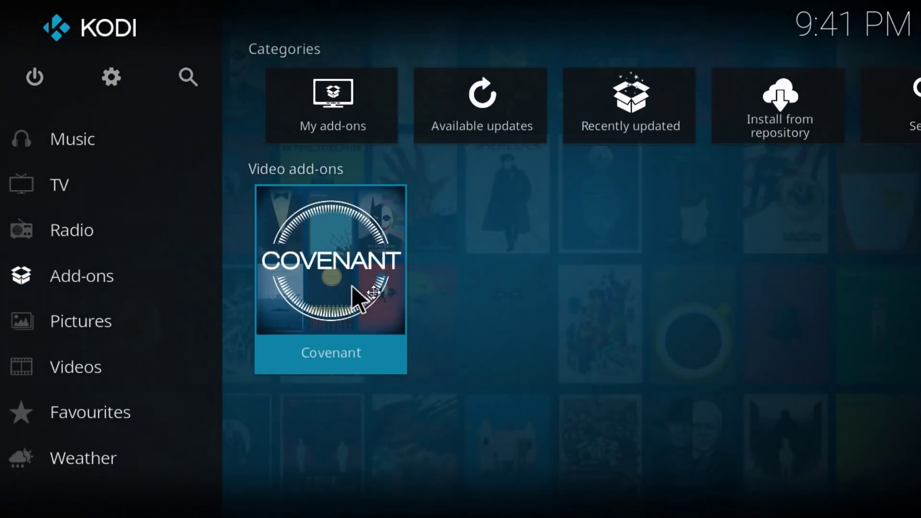
{"action": "left_click", "coordinate": [342, 301]}
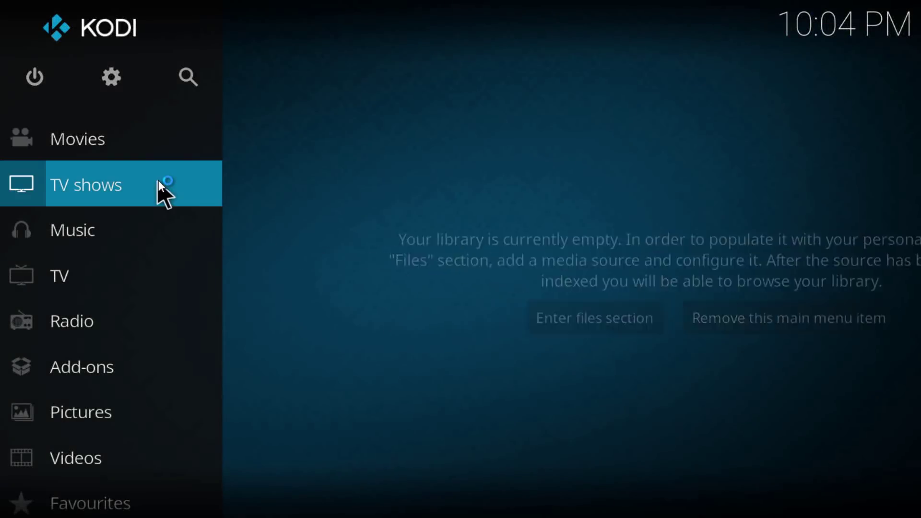
Open the file manager to view the existing sources and return to the home screen.
{"action": "left_click", "coordinate": [120, 77]}
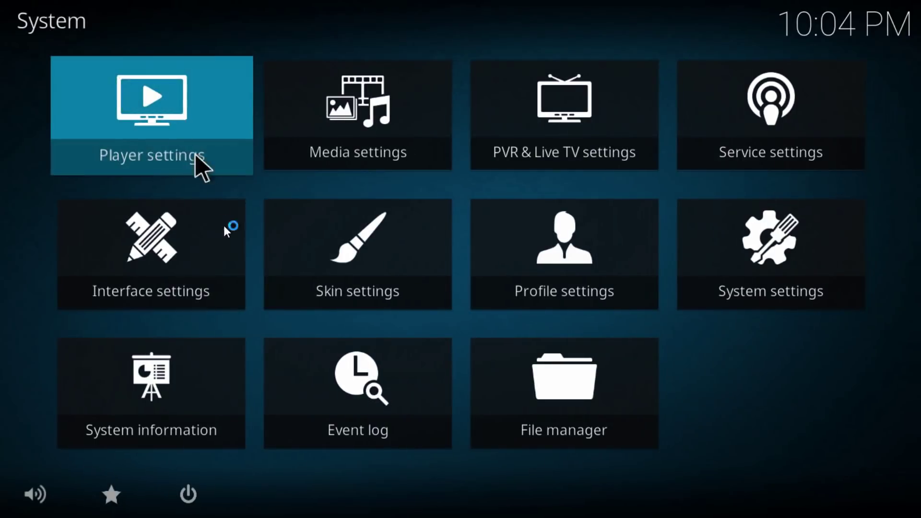
{"action": "left_click", "coordinate": [574, 426]}
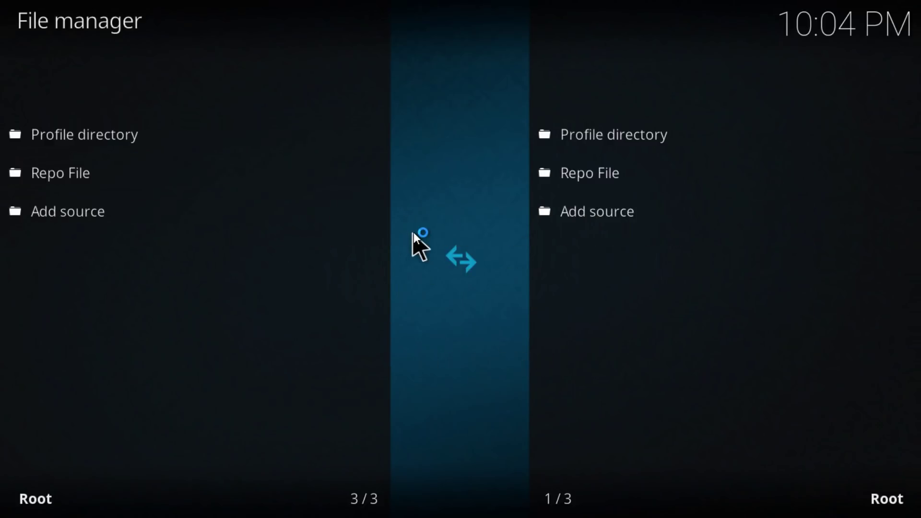
{"action": "right_click", "coordinate": [414, 233]}
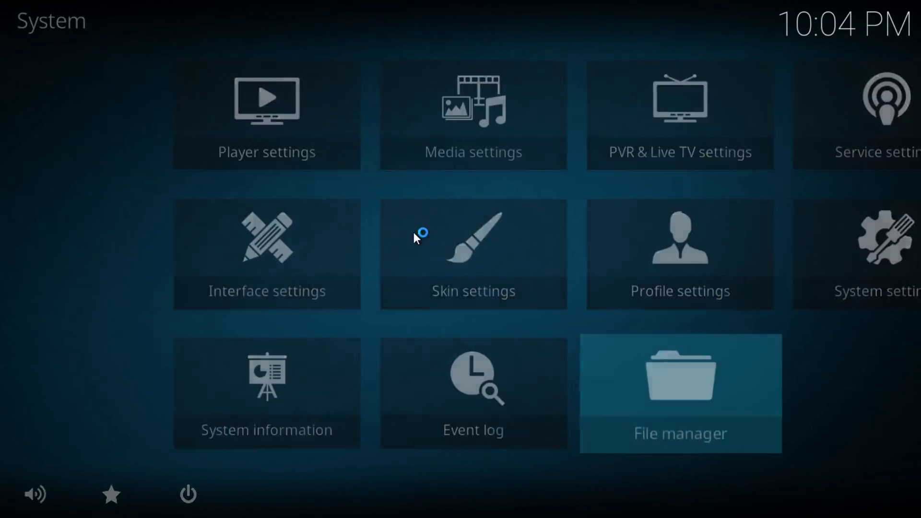
{"action": "right_click", "coordinate": [414, 233]}
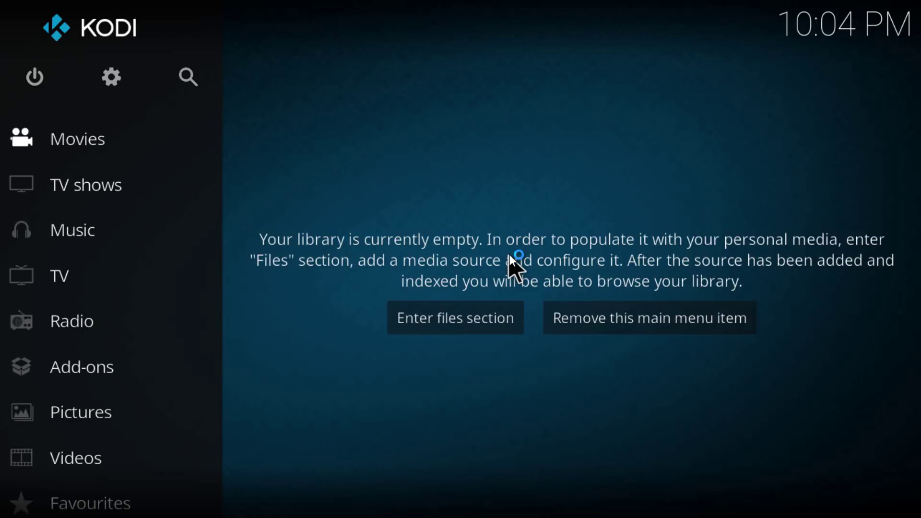
Open the add-on browser and go to the Video add-ons category of the Kodil Repository among the installable repositories.
{"action": "mouse_move", "coordinate": [107, 357]}
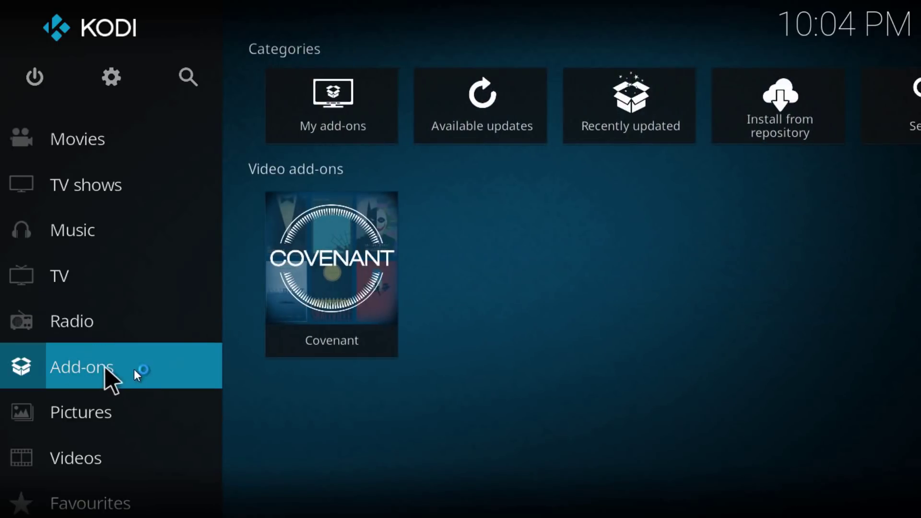
{"action": "left_click", "coordinate": [121, 371]}
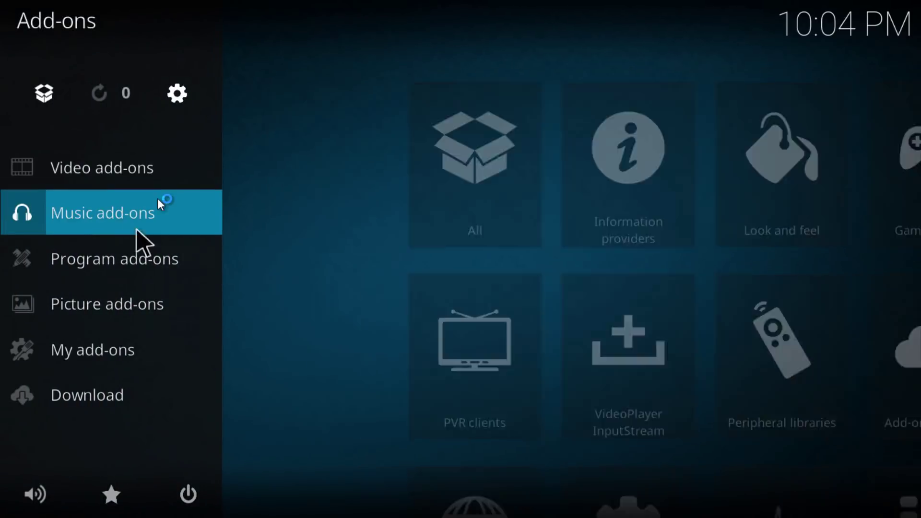
{"action": "mouse_move", "coordinate": [141, 179]}
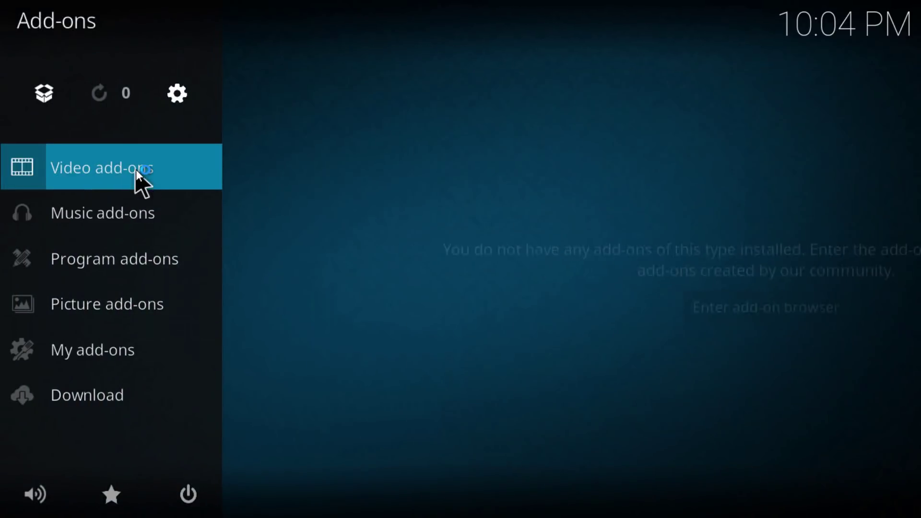
{"action": "left_click", "coordinate": [33, 87]}
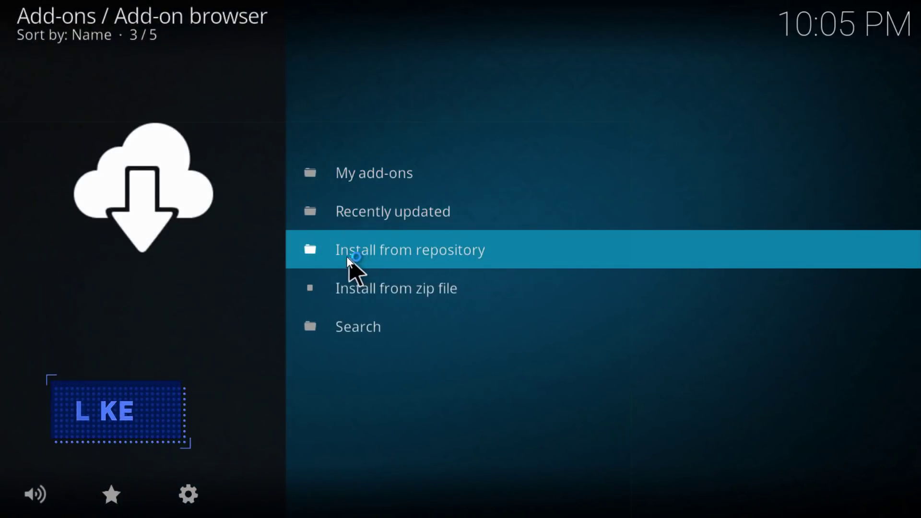
{"action": "left_click", "coordinate": [387, 251]}
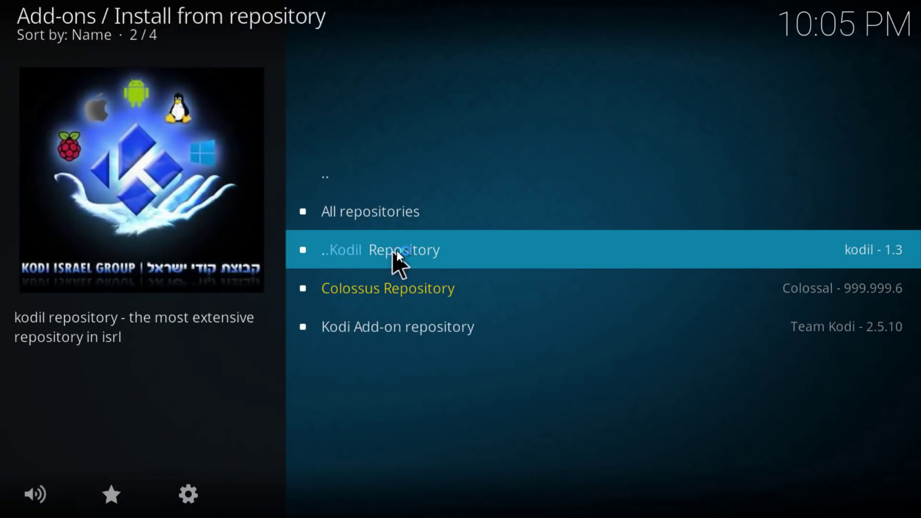
{"action": "left_click", "coordinate": [398, 251]}
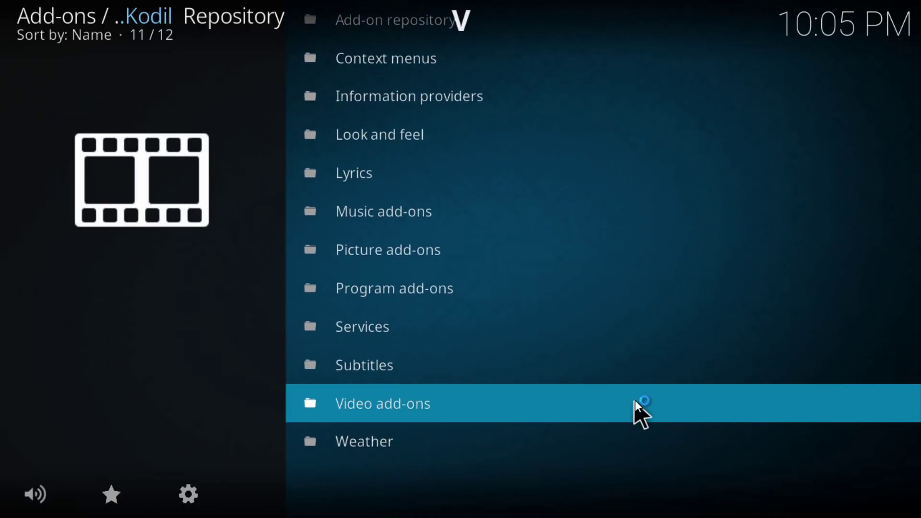
{"action": "left_click", "coordinate": [634, 401]}
Find Exodus in the repository's video add-ons and install it, dismissing the CyberGhost update notification.
{"action": "key", "text": "Up"}
{"action": "key", "text": "Up"}
{"action": "key", "text": "Up"}
{"action": "key", "text": "Up"}
{"action": "key", "text": "Up"}
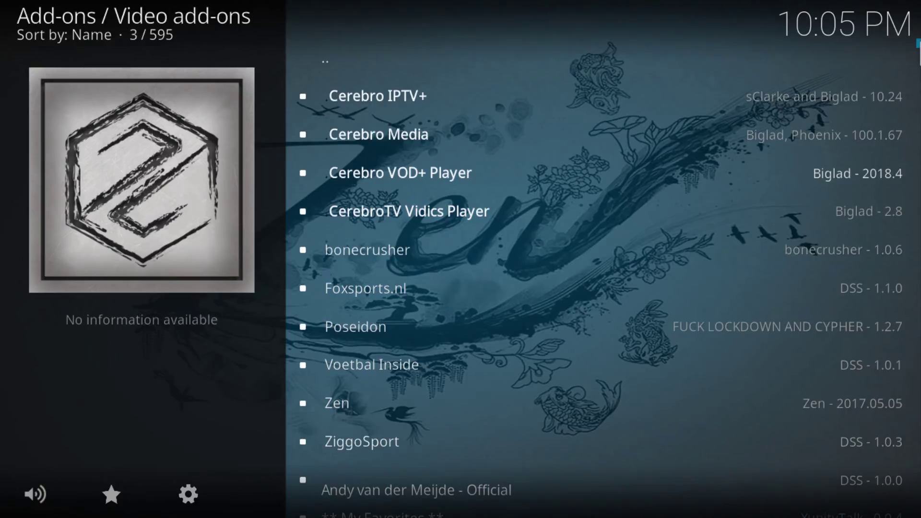
{"action": "key", "text": "Down"}
{"action": "key", "text": "Down"}
{"action": "key", "text": "Down"}
{"action": "key", "text": "Down"}
{"action": "key", "text": "Down"}
{"action": "key", "text": "Down"}
{"action": "key", "text": "Down"}
{"action": "key", "text": "Down"}
{"action": "key", "text": "Down"}
{"action": "key", "text": "Down"}
{"action": "key", "text": "Down"}
{"action": "key", "text": "Down"}
{"action": "key", "text": "Down"}
{"action": "key", "text": "Down"}
{"action": "key", "text": "Down"}
{"action": "key", "text": "Down"}
{"action": "key", "text": "Down"}
{"action": "key", "text": "Down"}
{"action": "key", "text": "Down"}
{"action": "key", "text": "Down"}
{"action": "left_click_drag", "start_coordinate": [917, 71], "coordinate": [917, 184]}
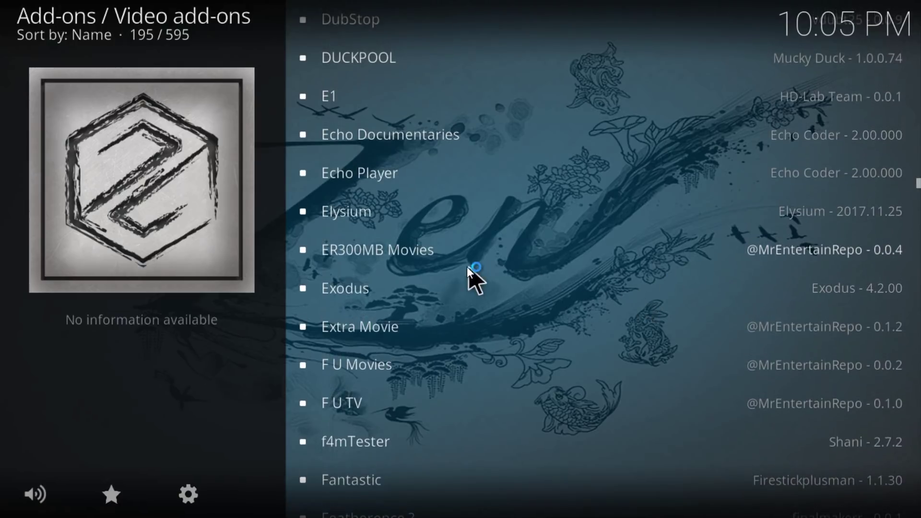
{"action": "left_click", "coordinate": [343, 291]}
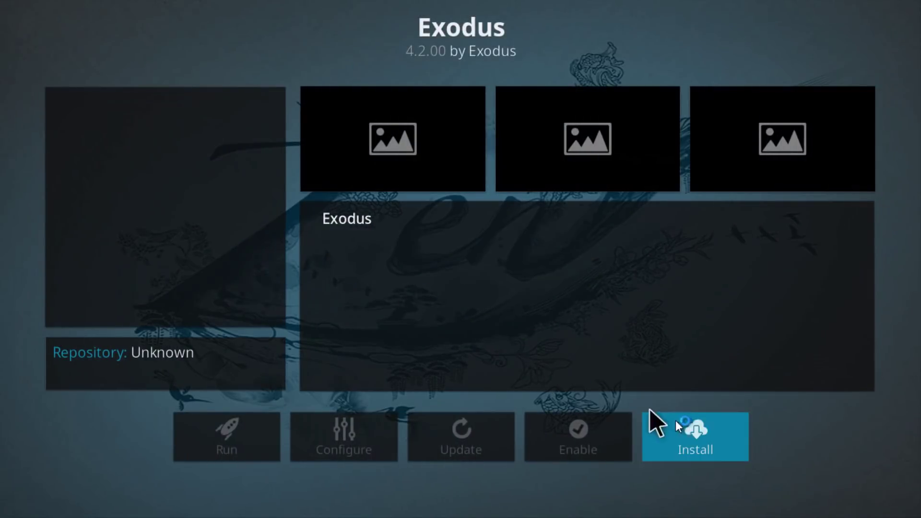
{"action": "left_click", "coordinate": [696, 434]}
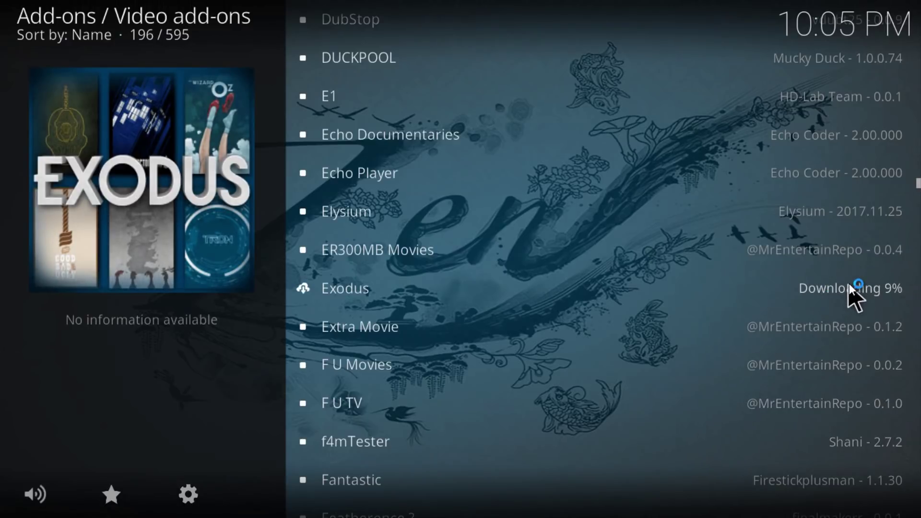
{"action": "scroll", "coordinate": [850, 282], "scroll_direction": "down", "scroll_amount": 1}
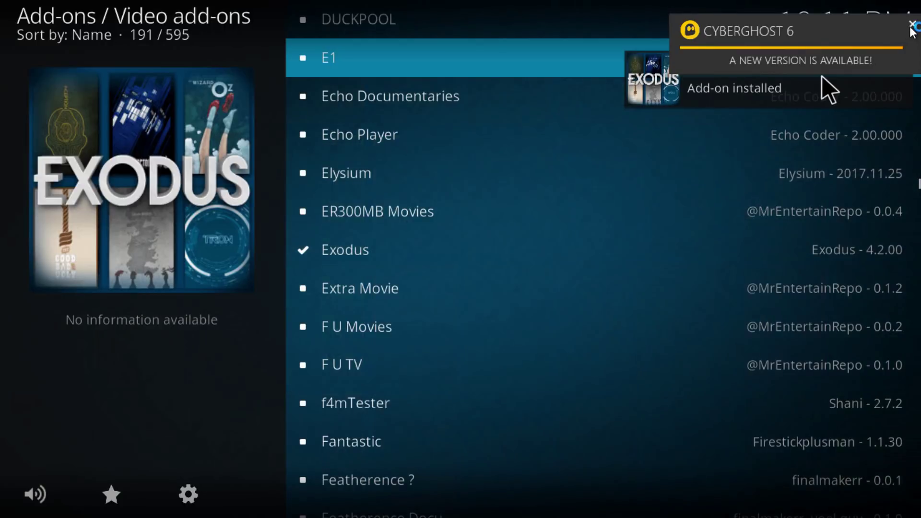
{"action": "left_click", "coordinate": [912, 25]}
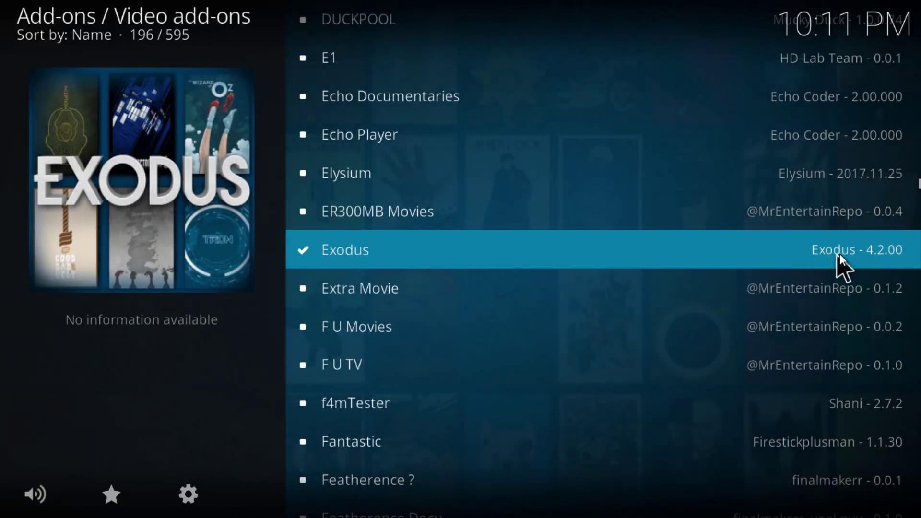
Open the Exodus information page, return to the installed video add-ons and launch Exodus.
{"action": "left_click", "coordinate": [840, 255]}
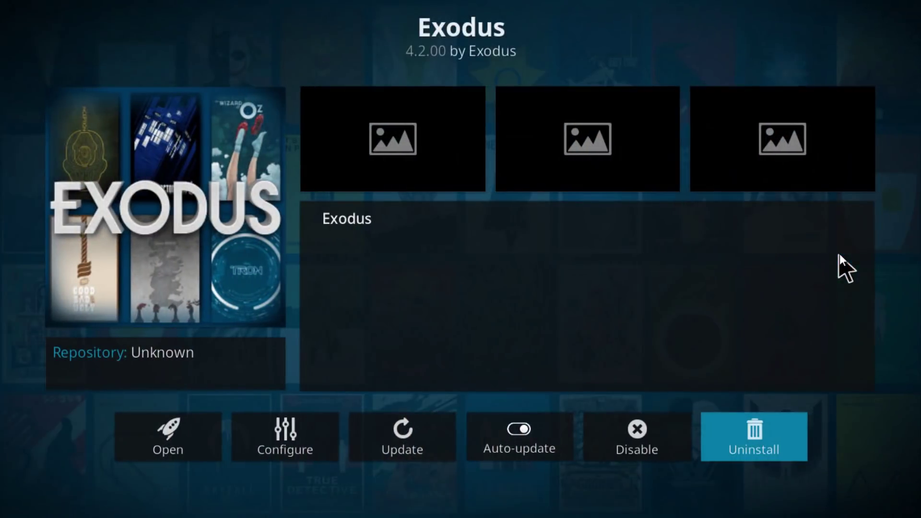
{"action": "key", "text": "Escape"}
{"action": "key", "text": "Escape"}
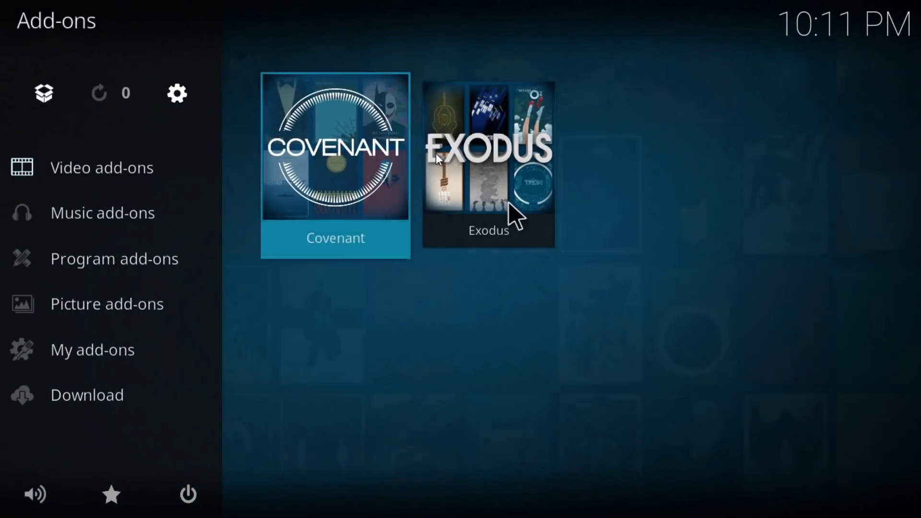
{"action": "left_click", "coordinate": [500, 137]}
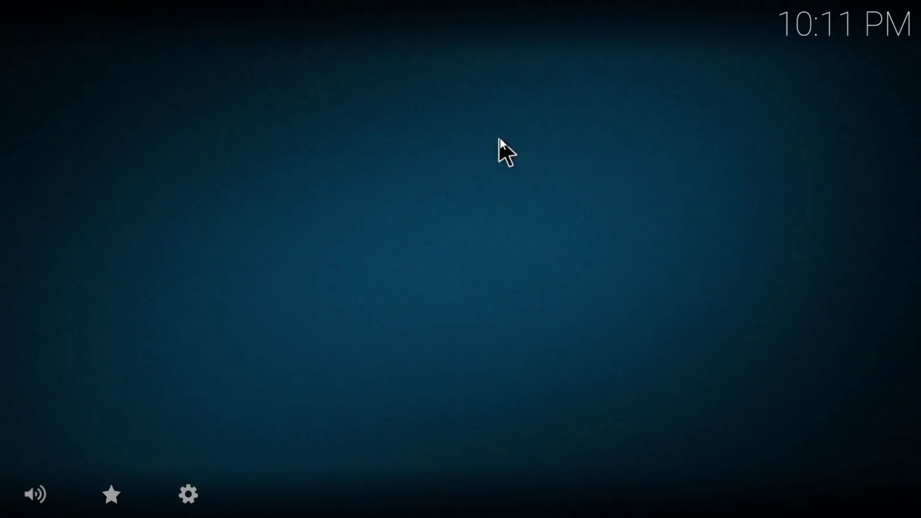